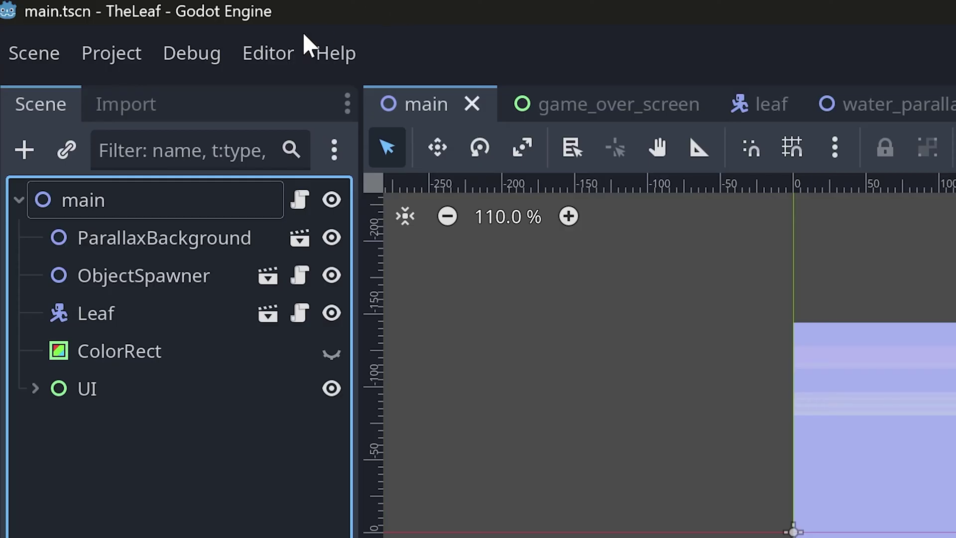
- Check the Export Template Manager for installed 4.4.stable export templates
click(281, 53)
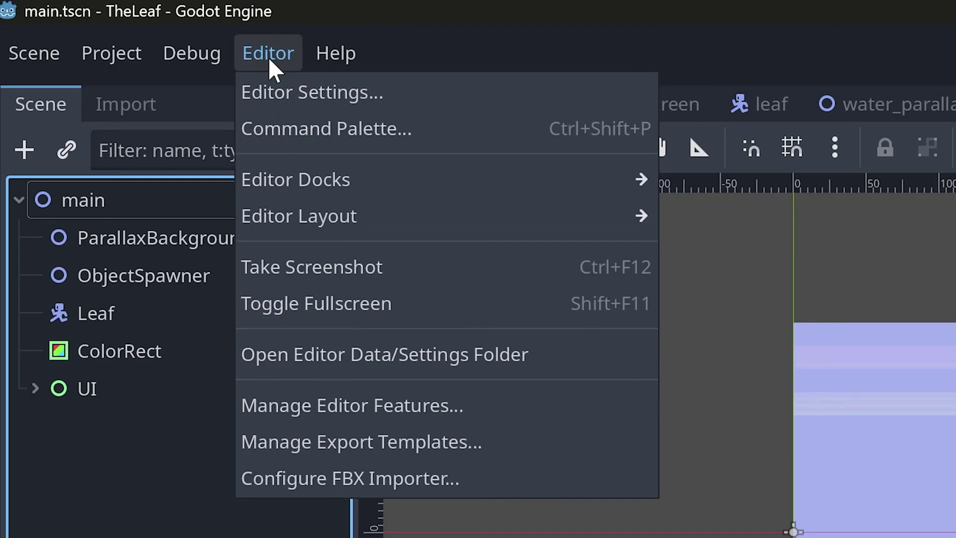
click(426, 442)
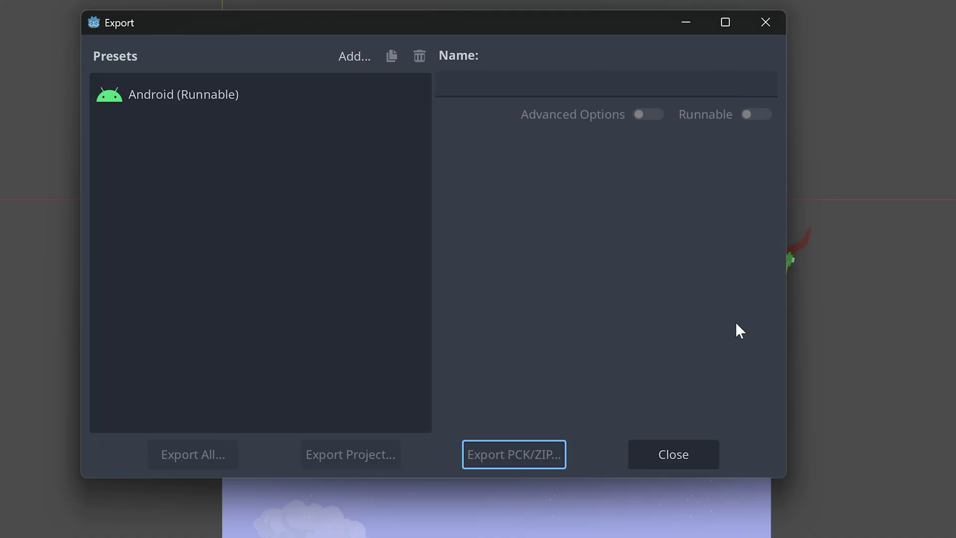
- Select the Android (Runnable) preset in the project's Export presets list
click(271, 100)
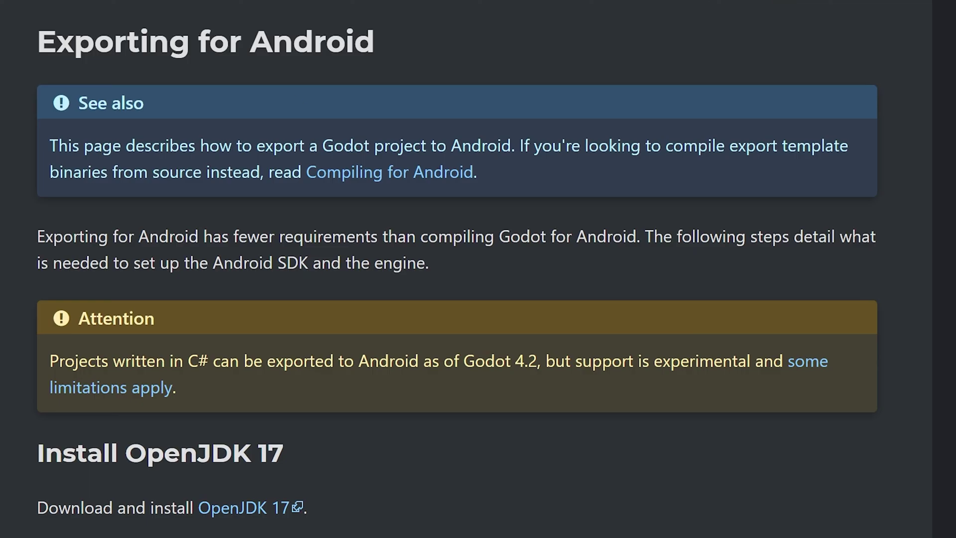
- Follow the docs' Install OpenJDK 17 link to Adoptium's Temurin JDK download page
drag(30, 53, 538, 43)
click(560, 42)
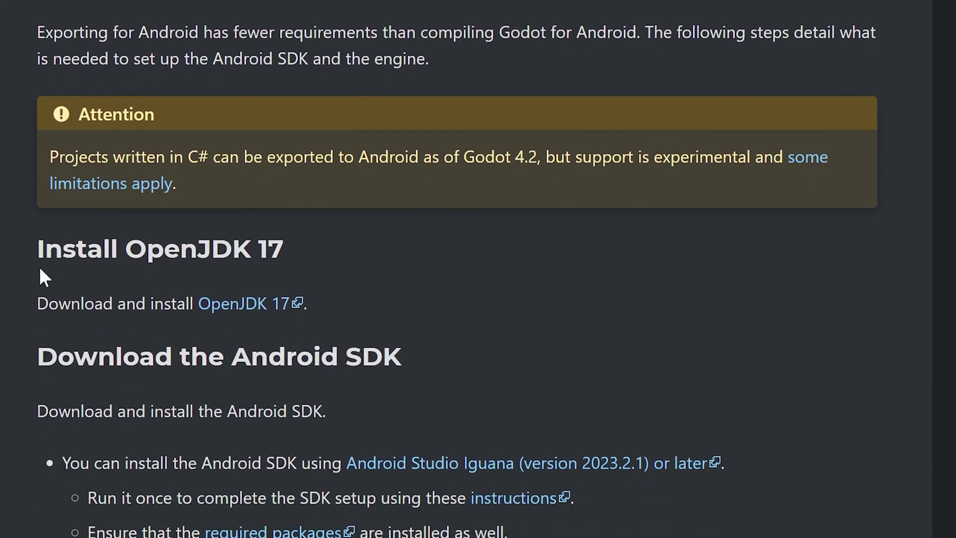
drag(32, 254, 404, 267)
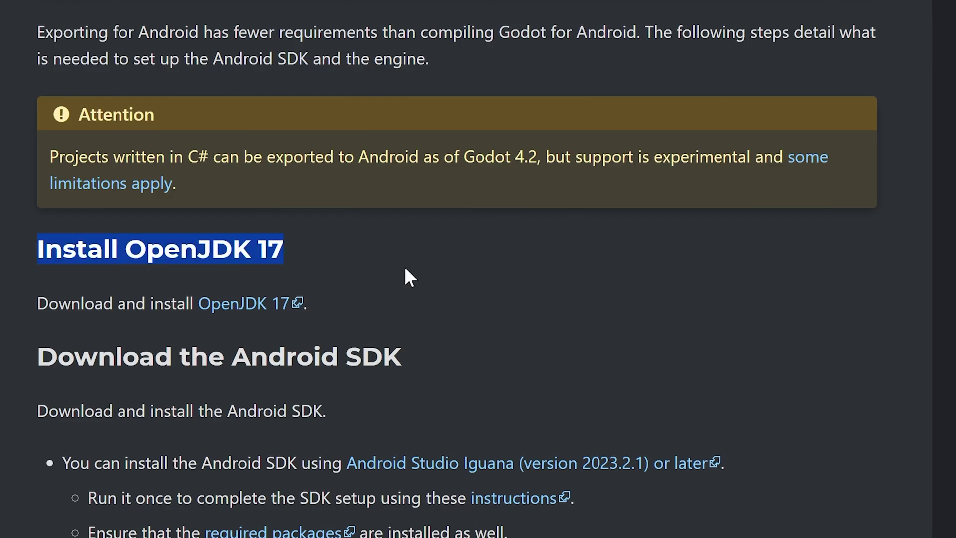
click(63, 275)
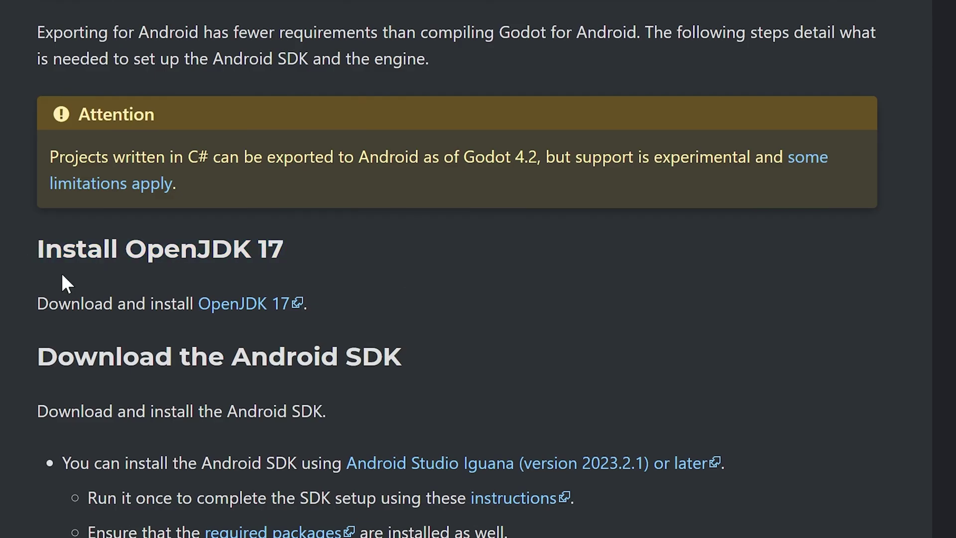
click(257, 306)
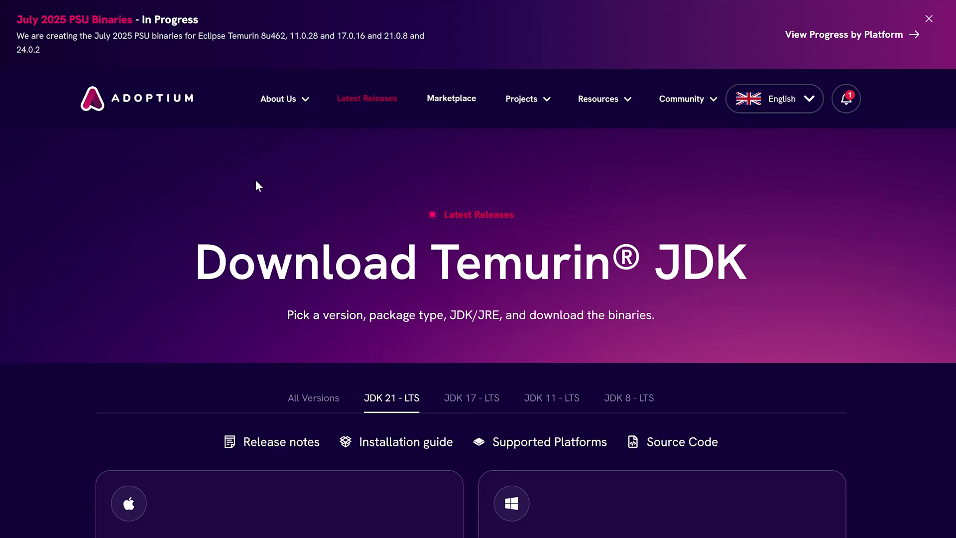
scroll(256, 181, down, 3)
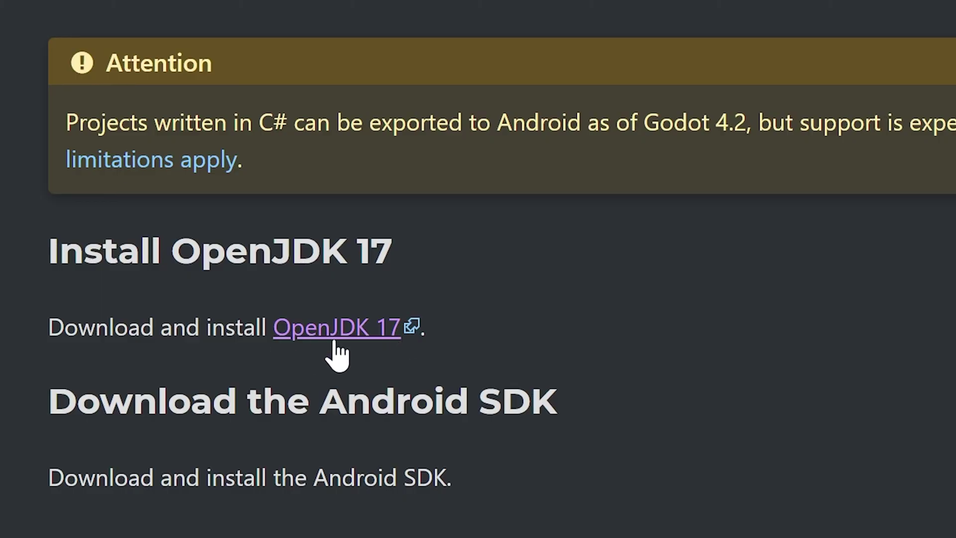
- Download the Windows 64-bit installer from the JDK 17 - LTS release listing
drag(17, 257, 322, 255)
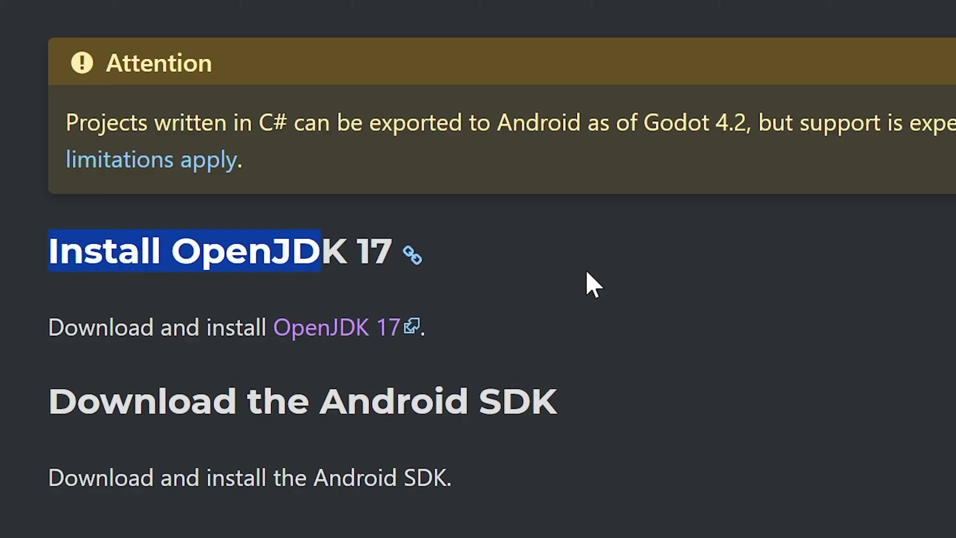
click(585, 283)
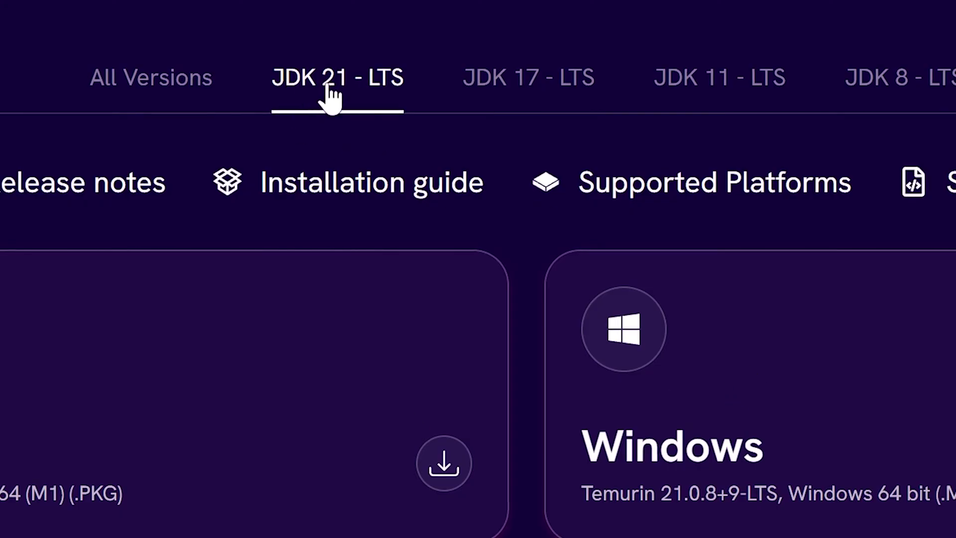
click(528, 97)
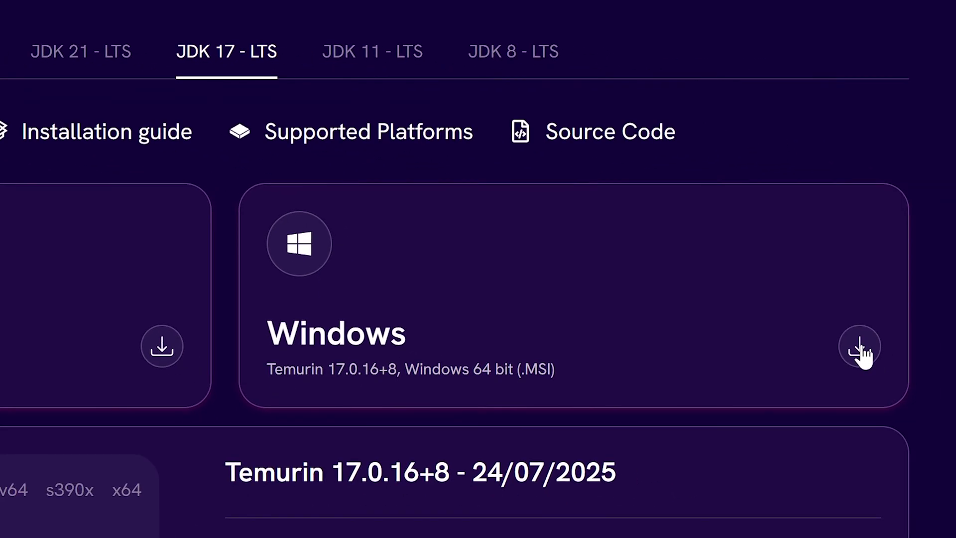
click(860, 346)
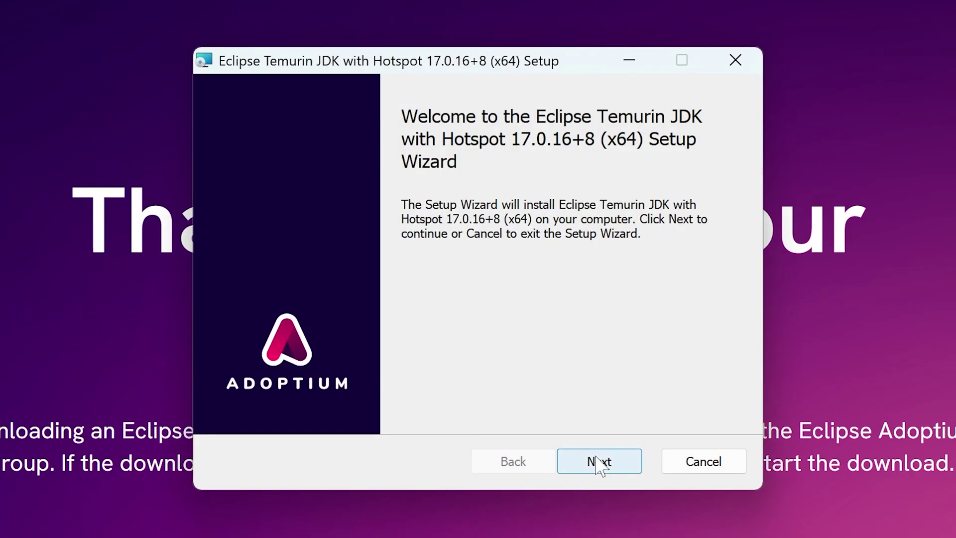
- Install Temurin JDK 17.0.16+8, accepting the license and keeping default features
click(600, 462)
click(306, 408)
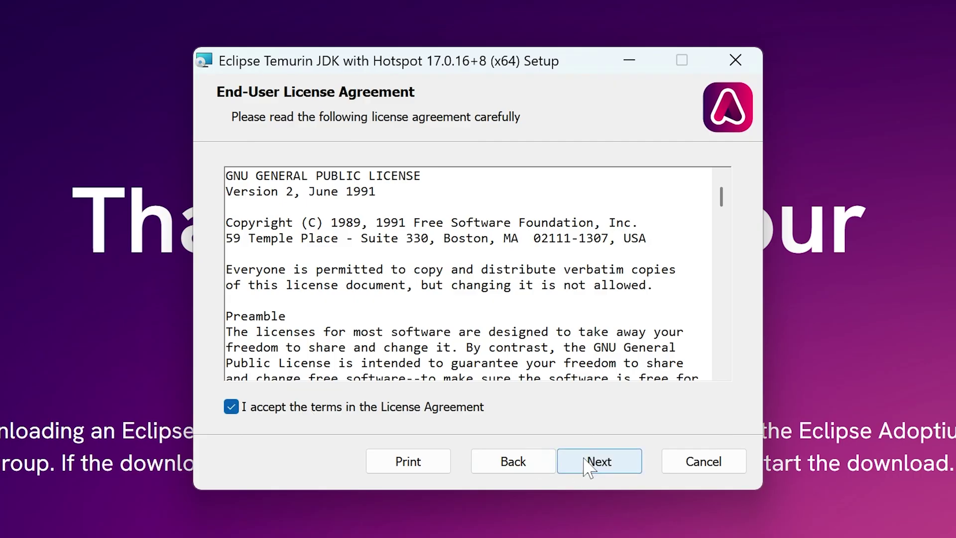
click(589, 465)
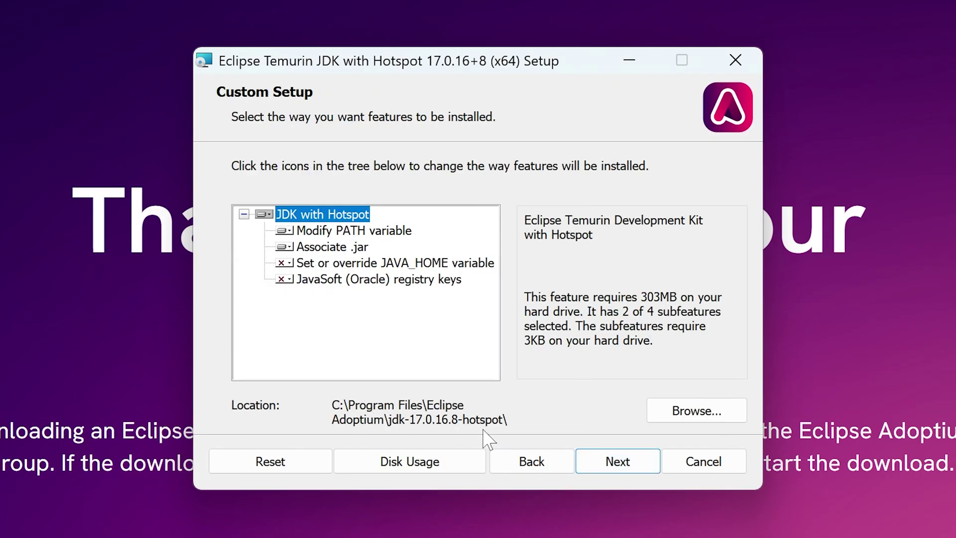
click(618, 463)
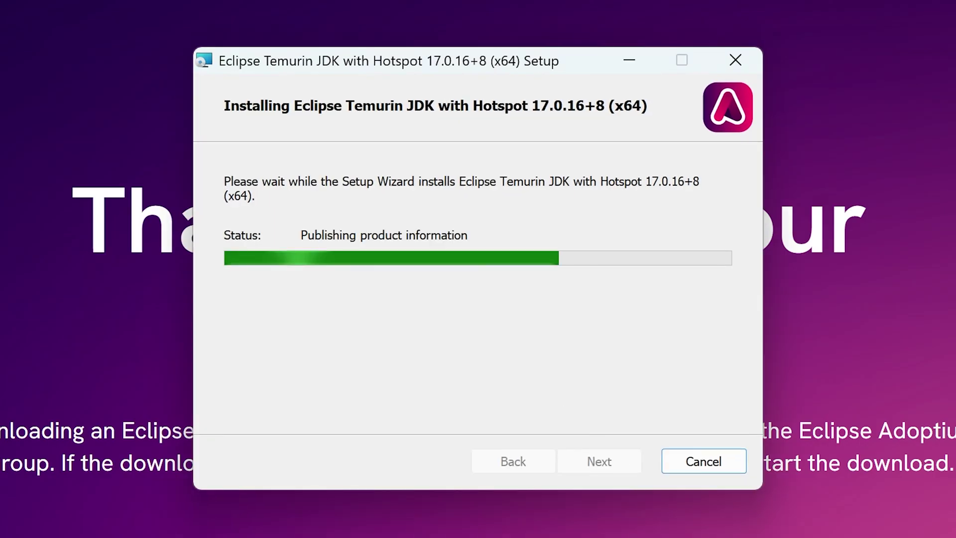
click(591, 459)
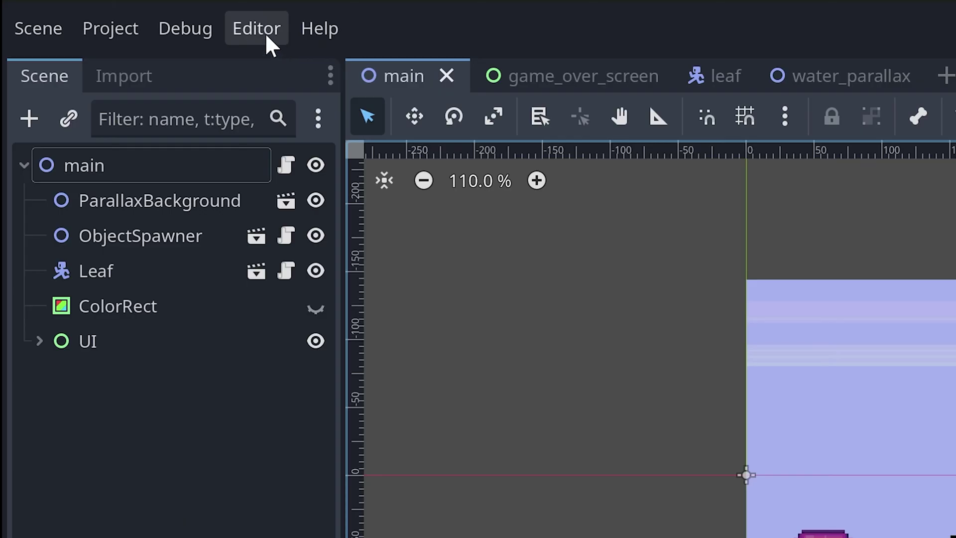
- Select the empty Java SDK Path under Export > Android in Editor Settings
click(265, 33)
click(313, 66)
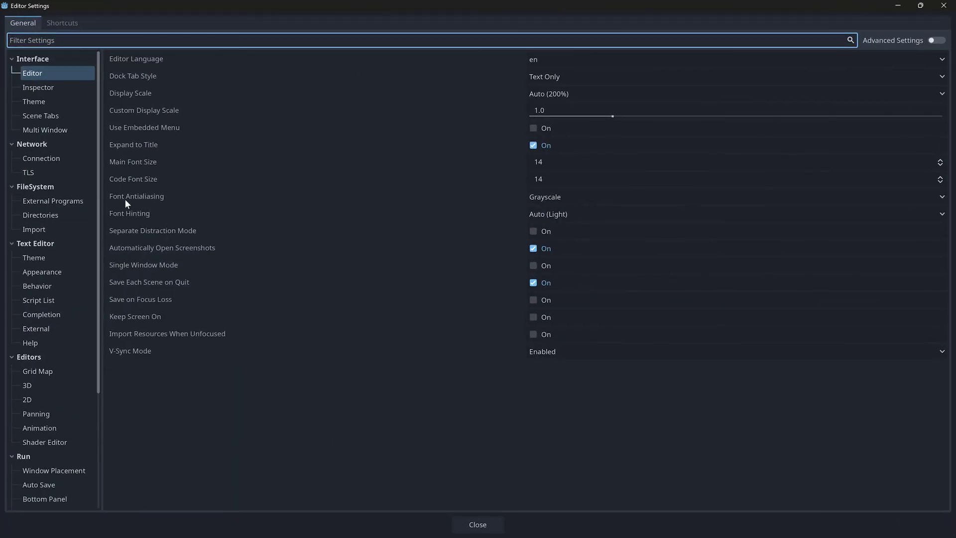
scroll(89, 321, down, 5)
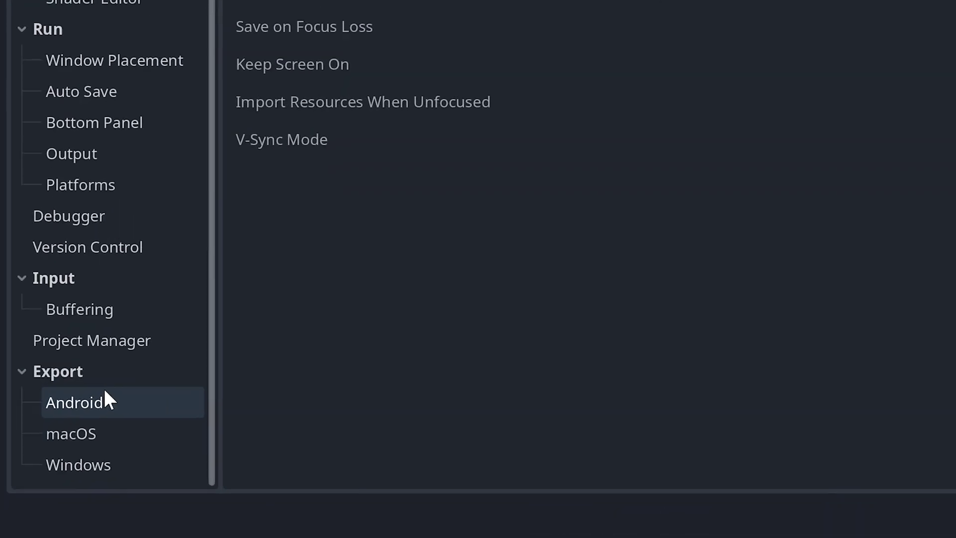
click(122, 377)
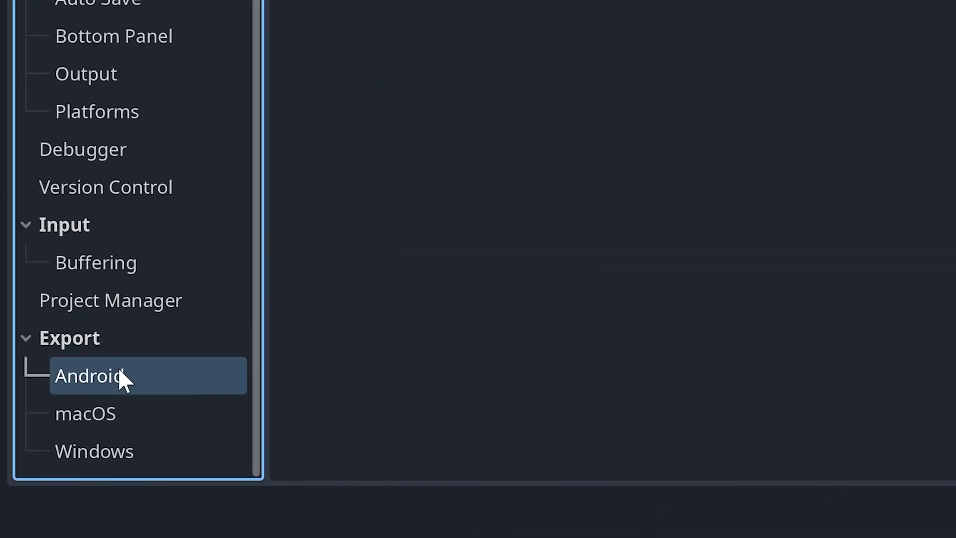
scroll(80, 377, up, 3)
scroll(81, 378, up, 5)
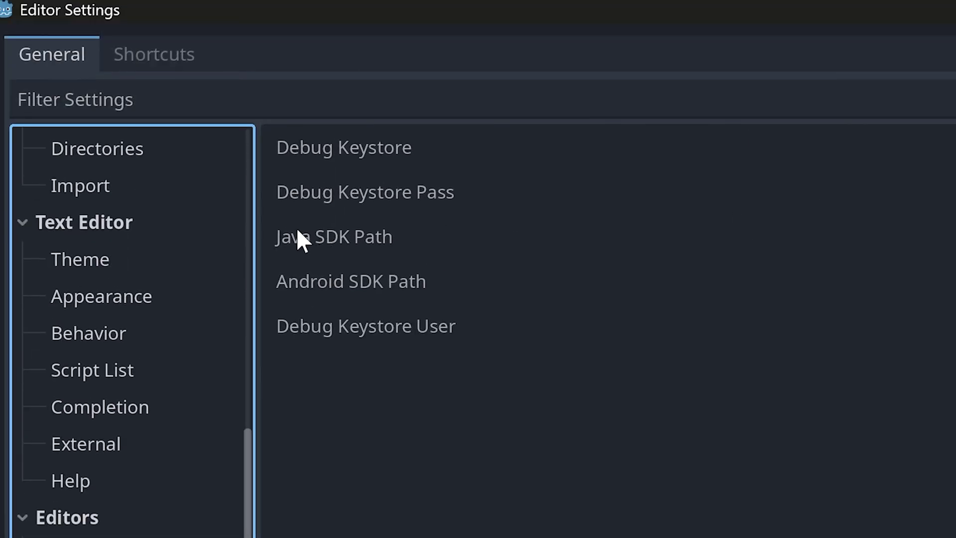
drag(297, 237, 401, 244)
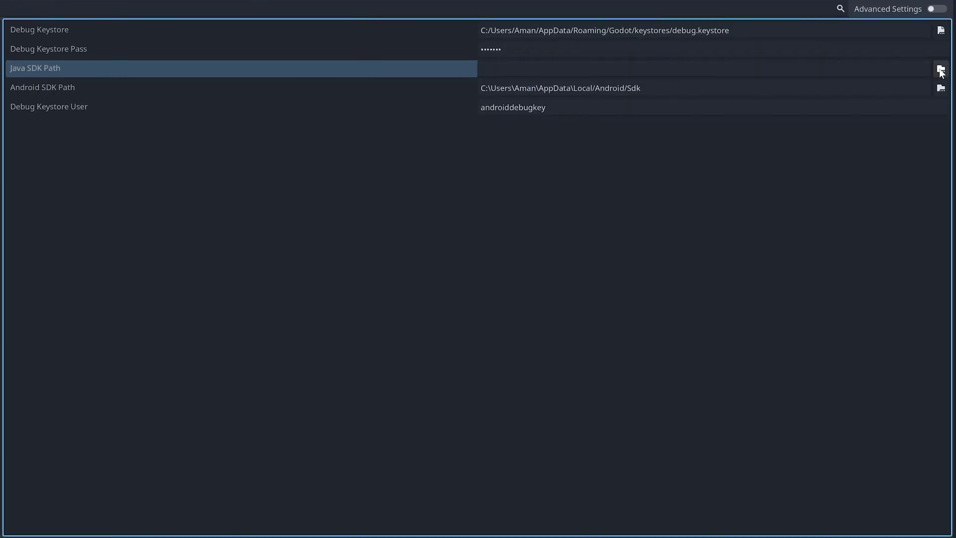
click(942, 69)
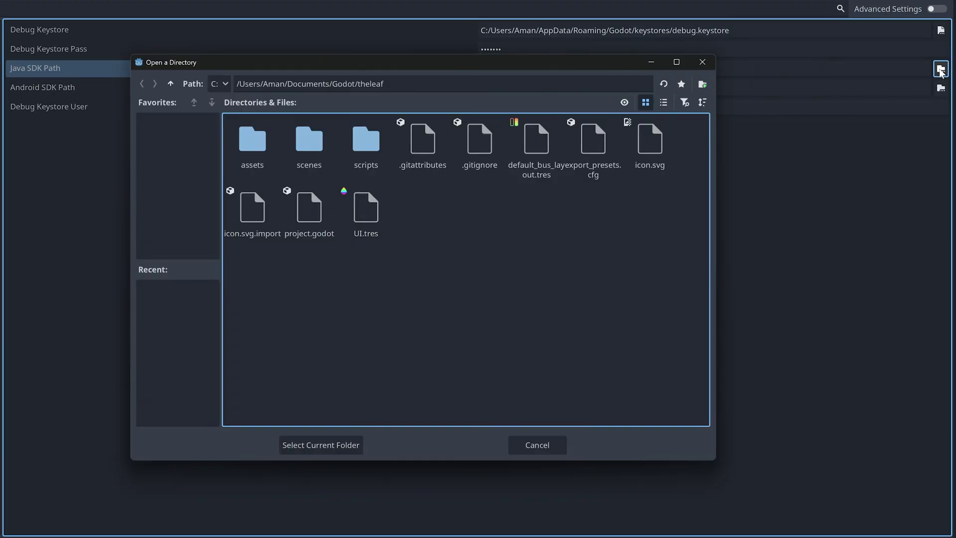
- Set Java SDK Path to C:/Program Files/Eclipse Adoptium/jdk-17.0.16.8-hotspot/bin
click(219, 83)
click(233, 104)
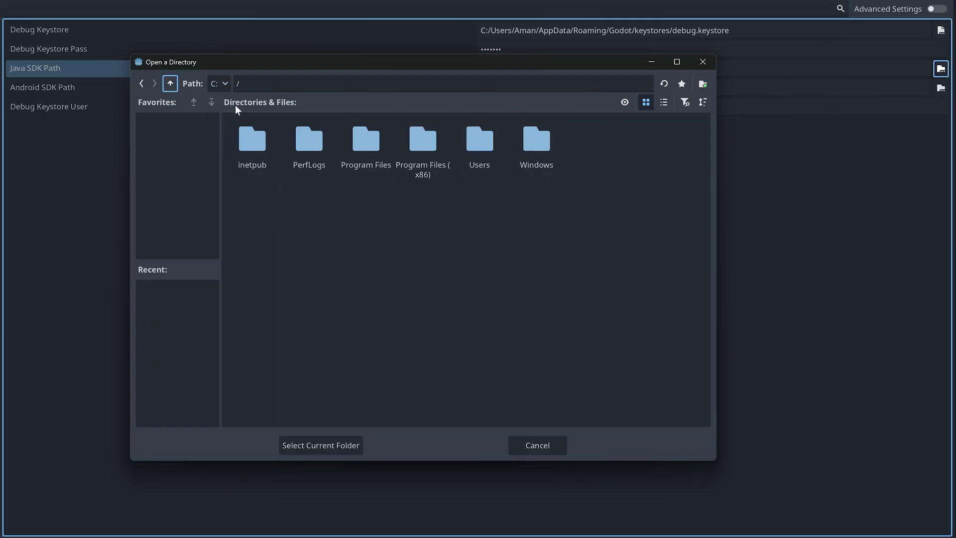
double_click(368, 144)
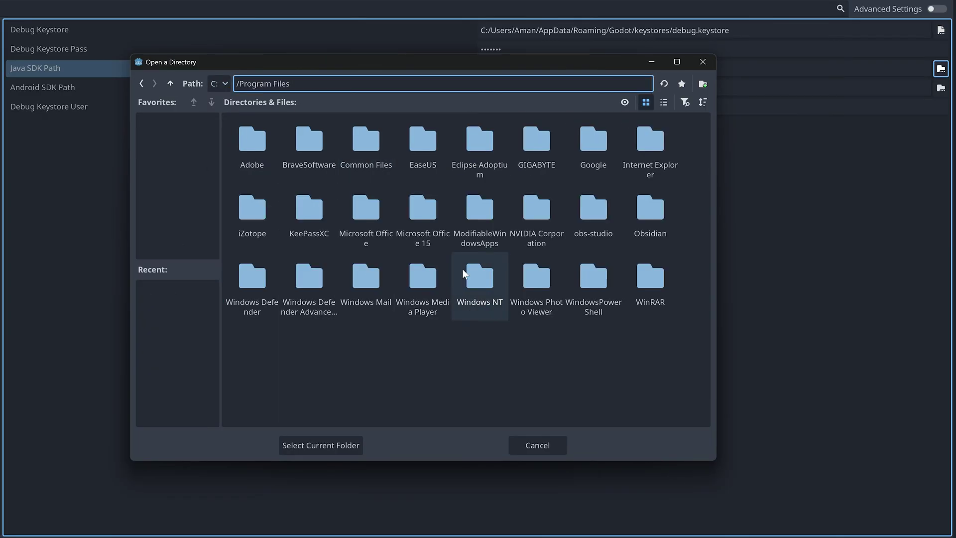
double_click(482, 146)
double_click(254, 149)
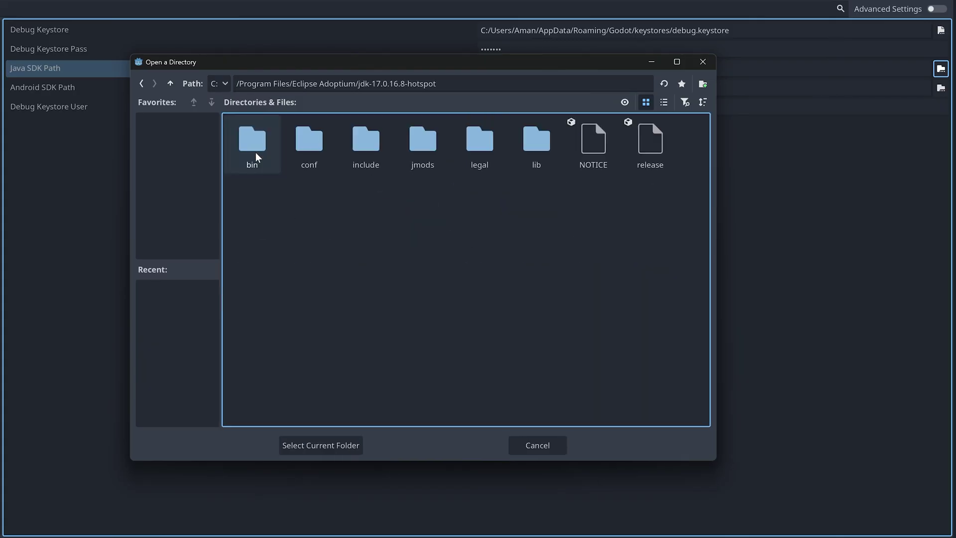
double_click(263, 147)
scroll(365, 416, down, 3)
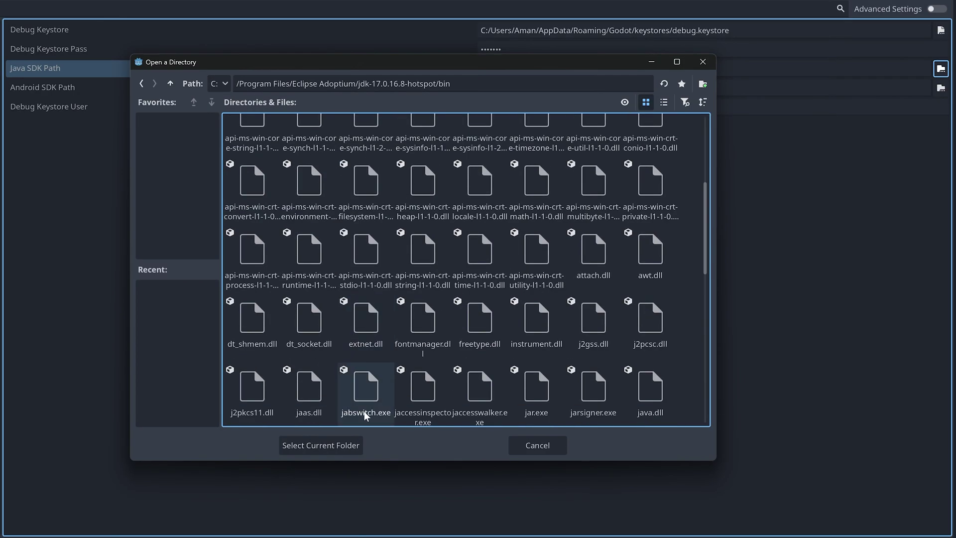
scroll(365, 416, down, 3)
click(320, 445)
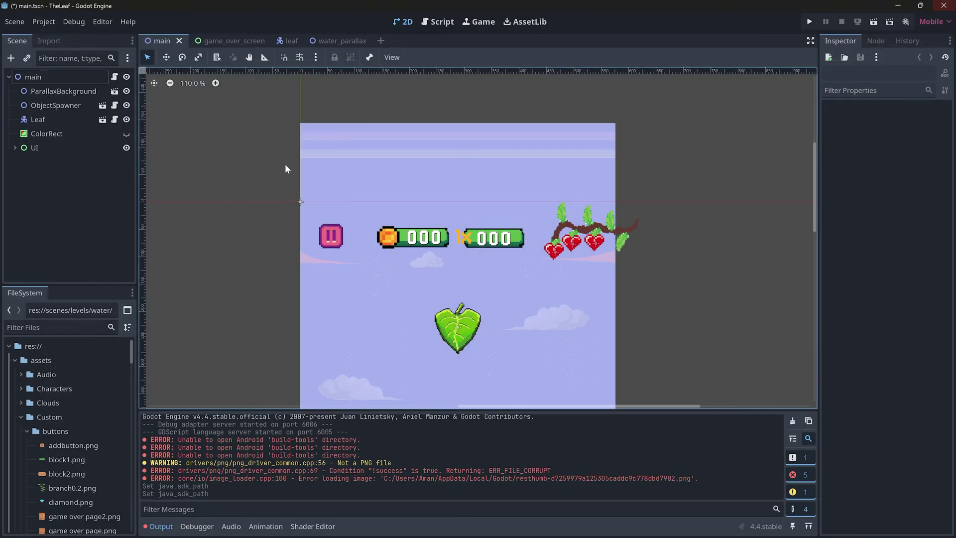
- Recheck the Android export errors in Project > Export, then close that window
click(44, 21)
click(67, 69)
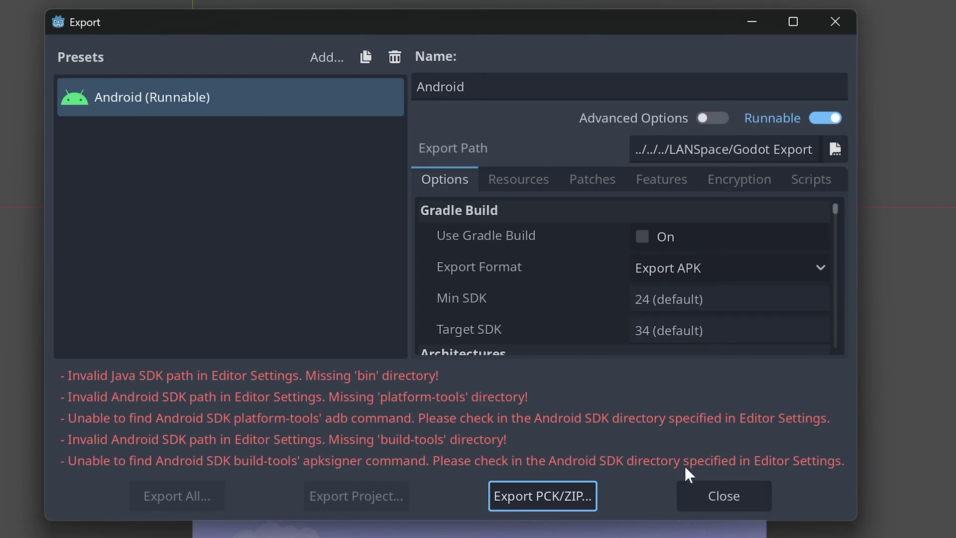
click(717, 495)
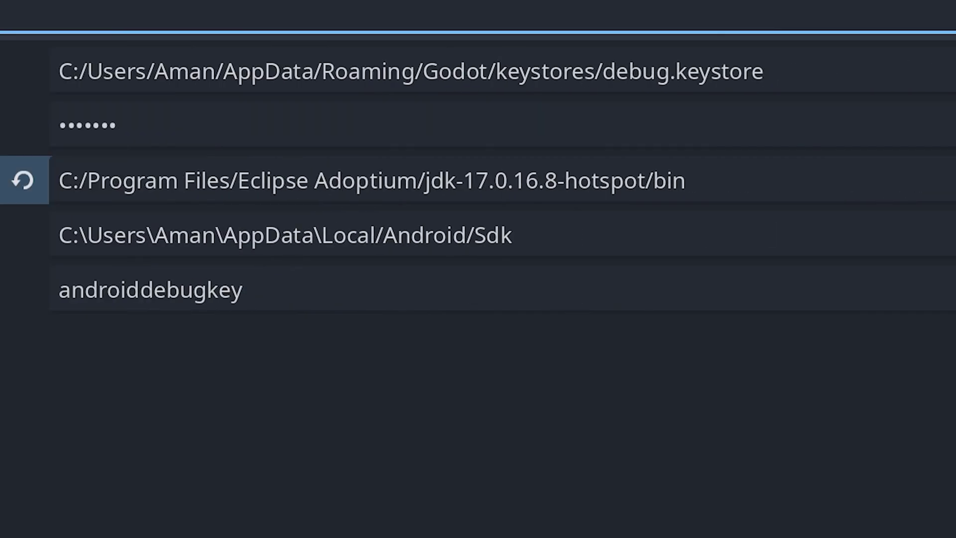
- Trim '/bin' from the Java SDK Path and recheck errors in the export window
click(123, 180)
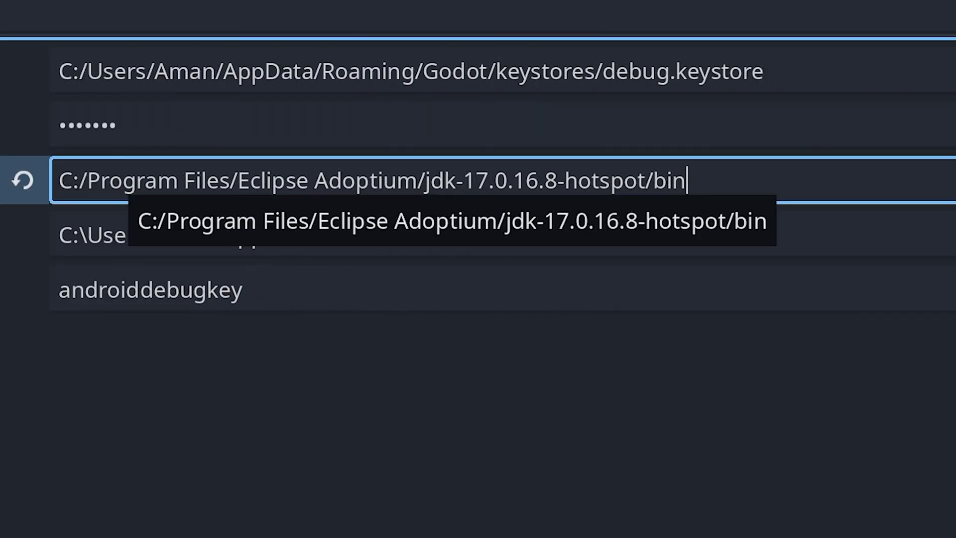
key(BackSpace)
key(BackSpace)
key(BackSpace)
key(BackSpace)
key(Return)
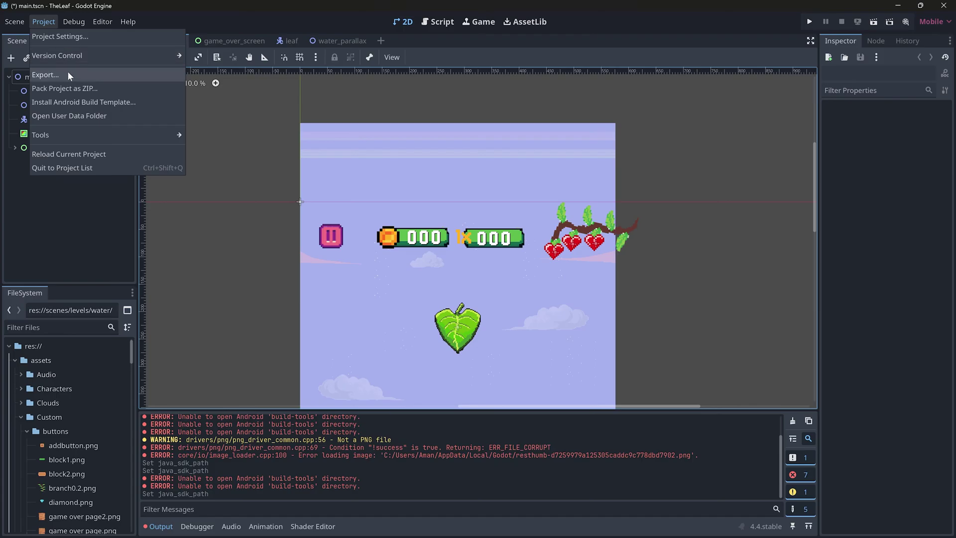
click(65, 75)
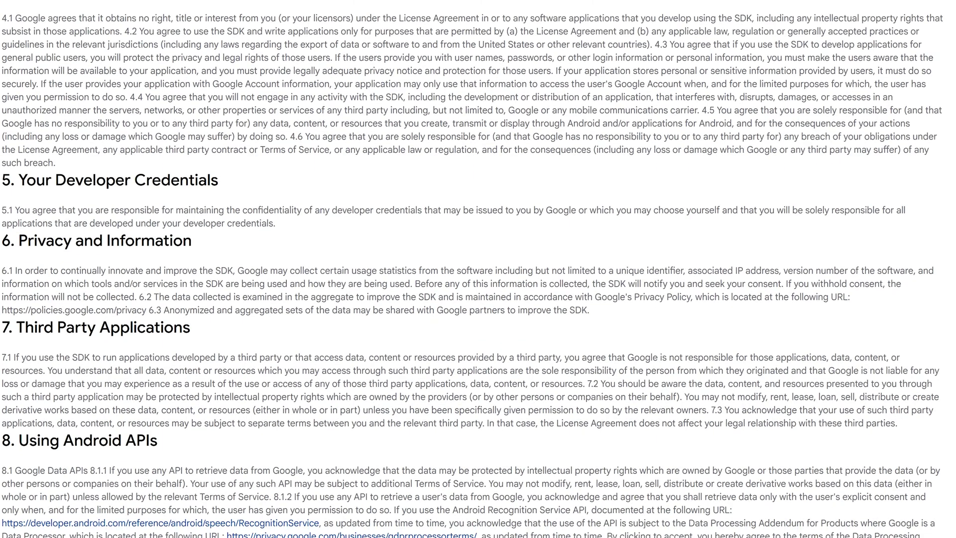
- Tick the SDK license agreement and start the Android Studio installer download
click(8, 426)
click(117, 477)
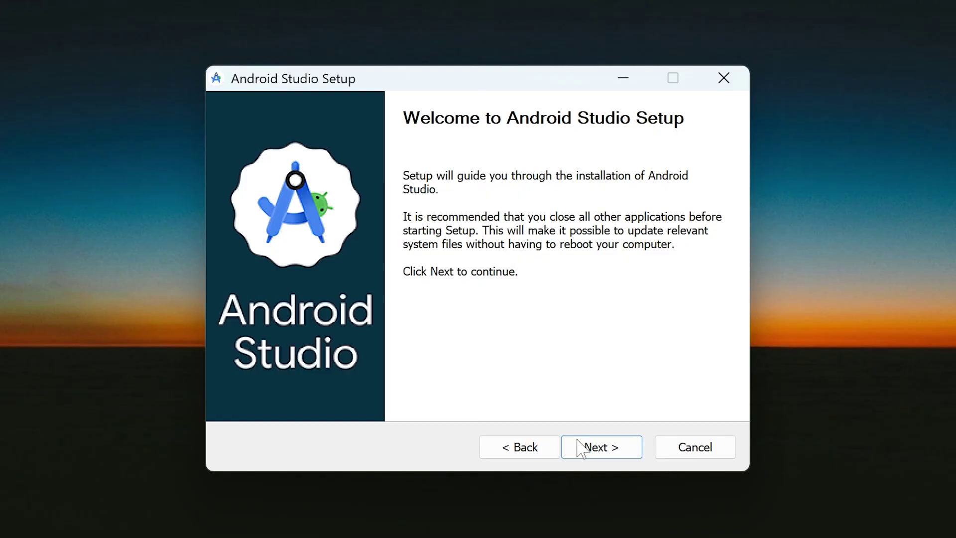
- Install Android Studio with default components and shortcuts folder, then launch it
click(604, 449)
click(598, 451)
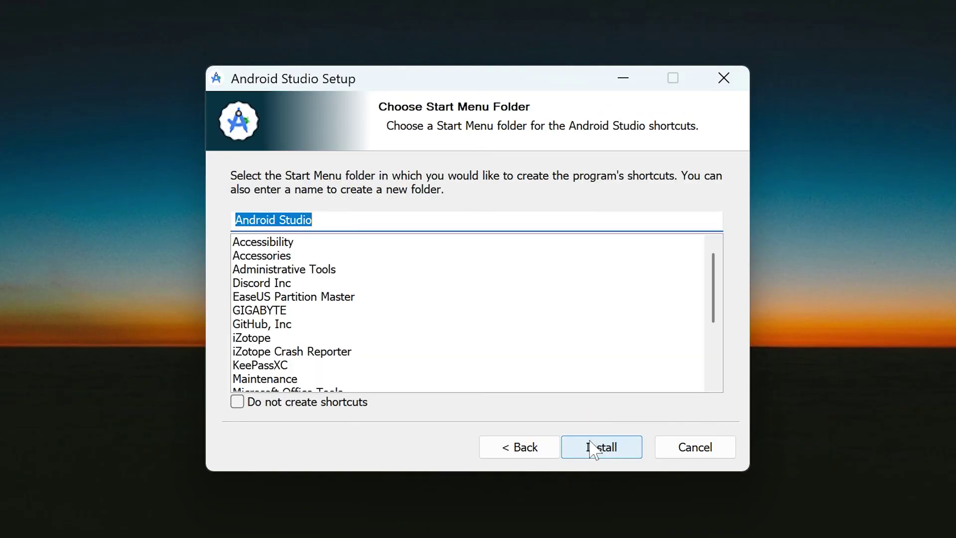
click(607, 453)
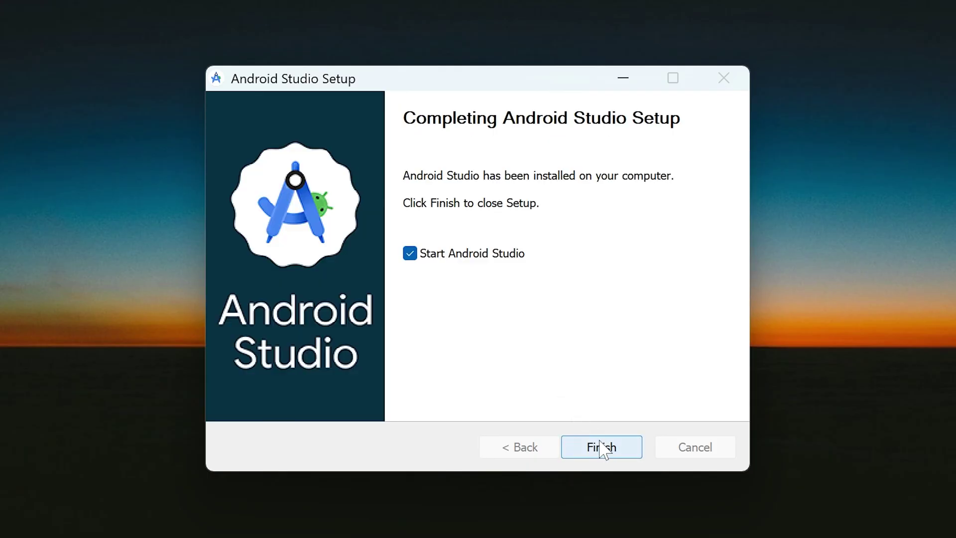
click(600, 445)
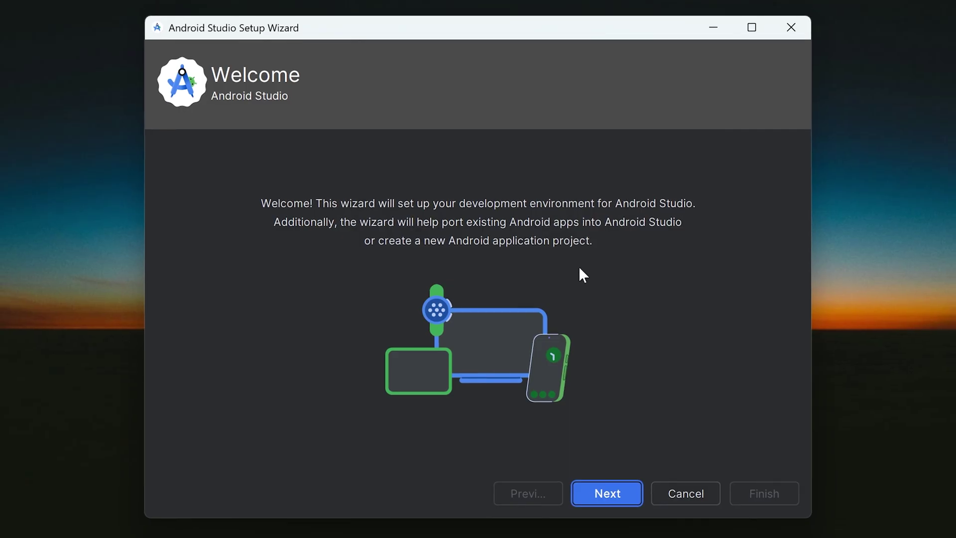
- Pick the Standard setup type and review the SDK components listed for download
click(611, 483)
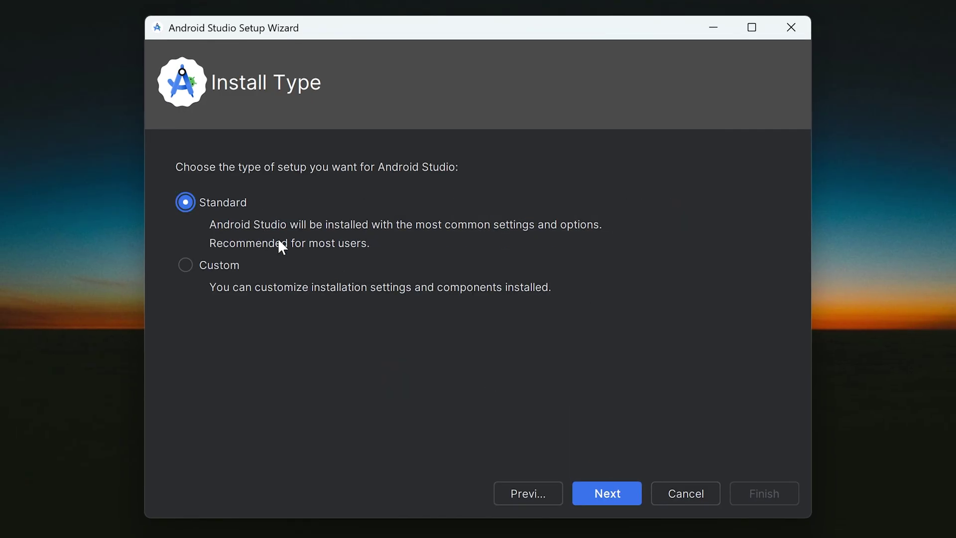
click(606, 490)
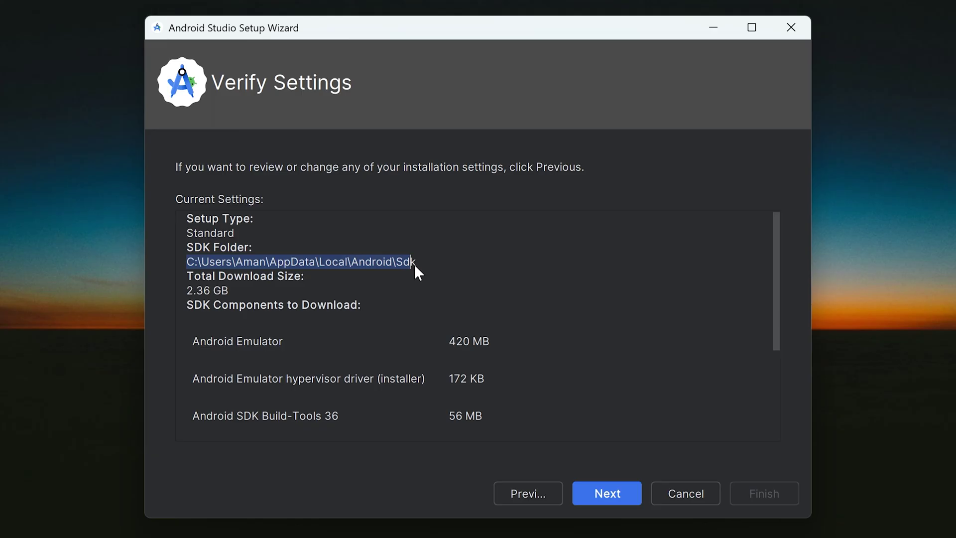
click(359, 300)
scroll(360, 300, down, 2)
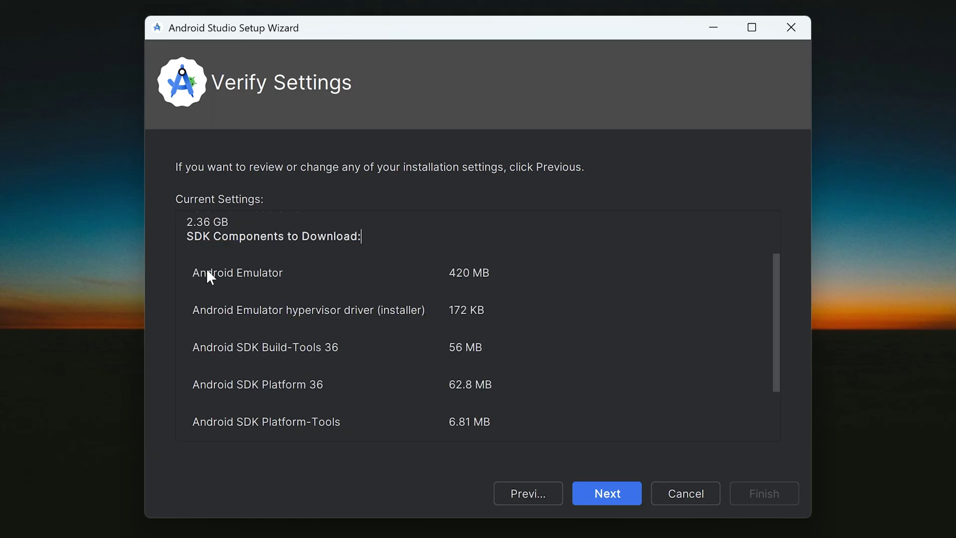
drag(190, 235, 402, 348)
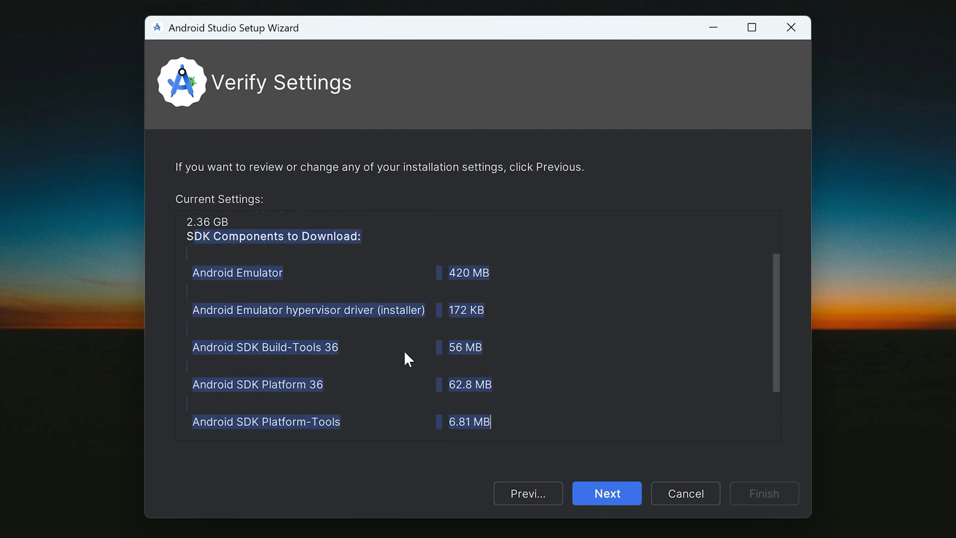
- Accept the SDK component licenses and show the detailed download log
click(621, 486)
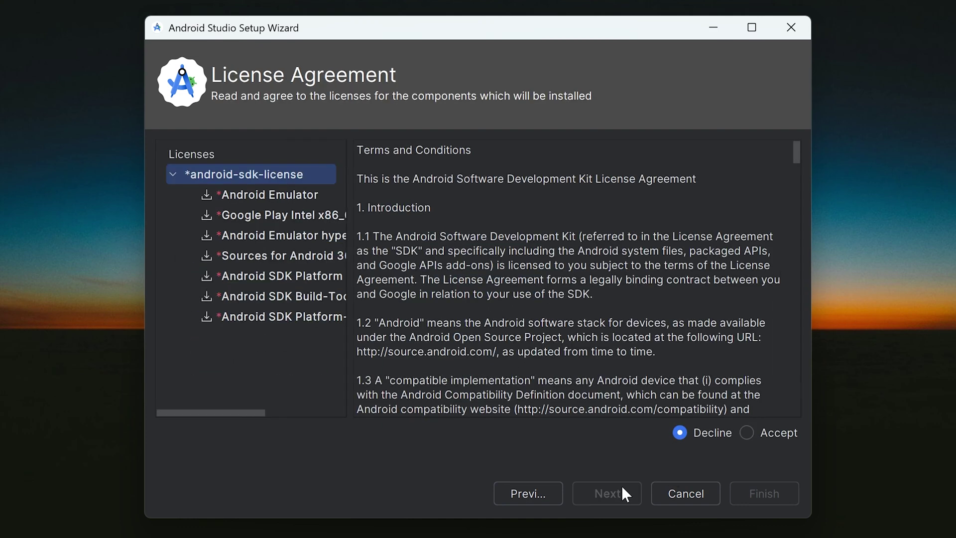
click(761, 432)
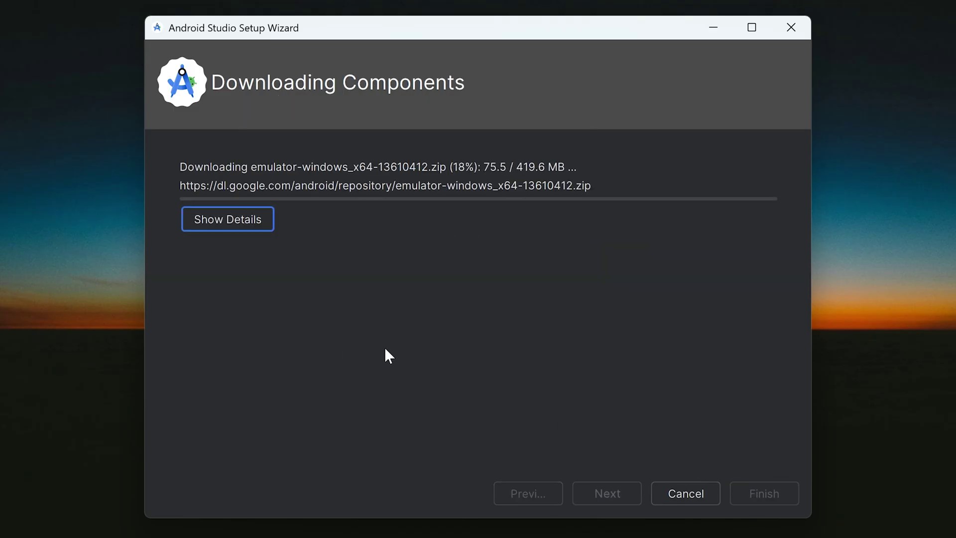
click(227, 219)
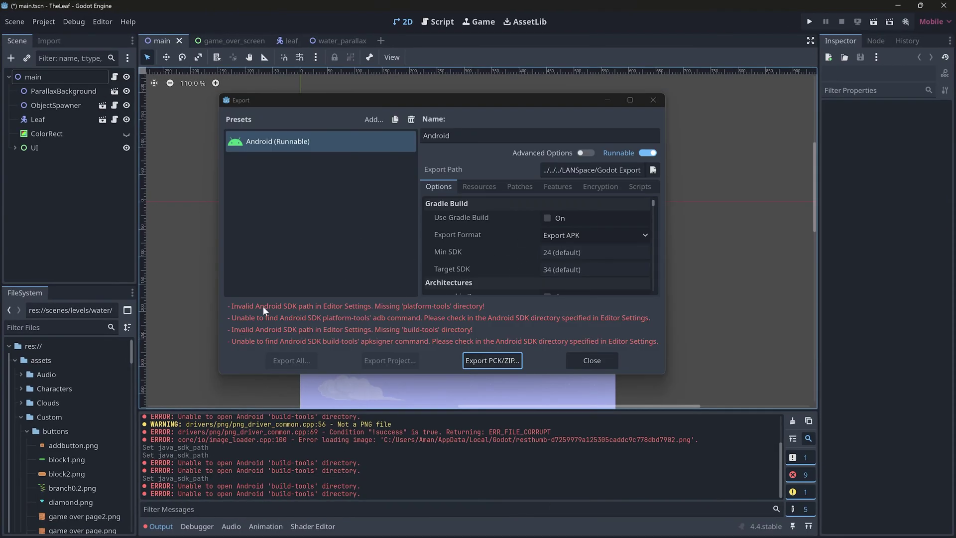
- Close the export window and set Editor Settings' Android SDK Path to the Android Studio Sdk folder
click(592, 360)
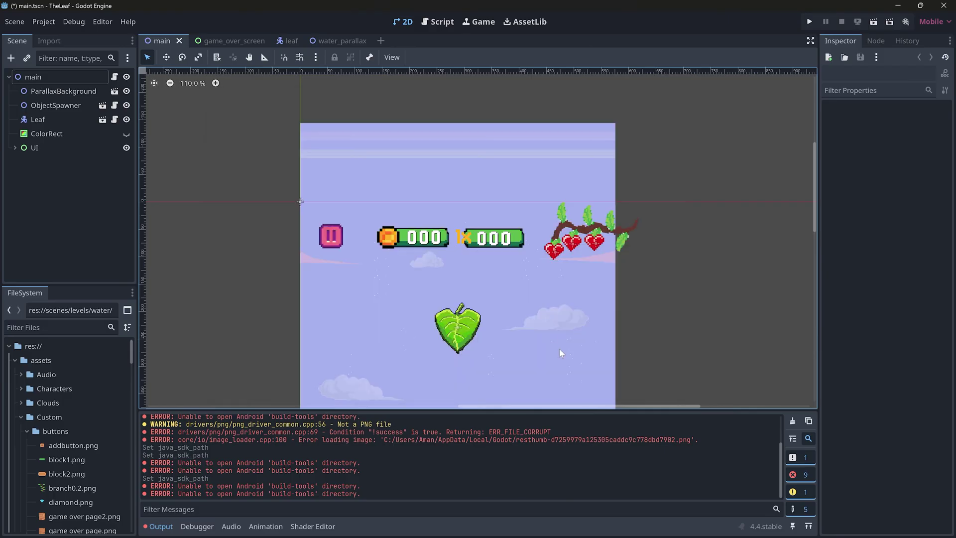
click(102, 21)
click(135, 38)
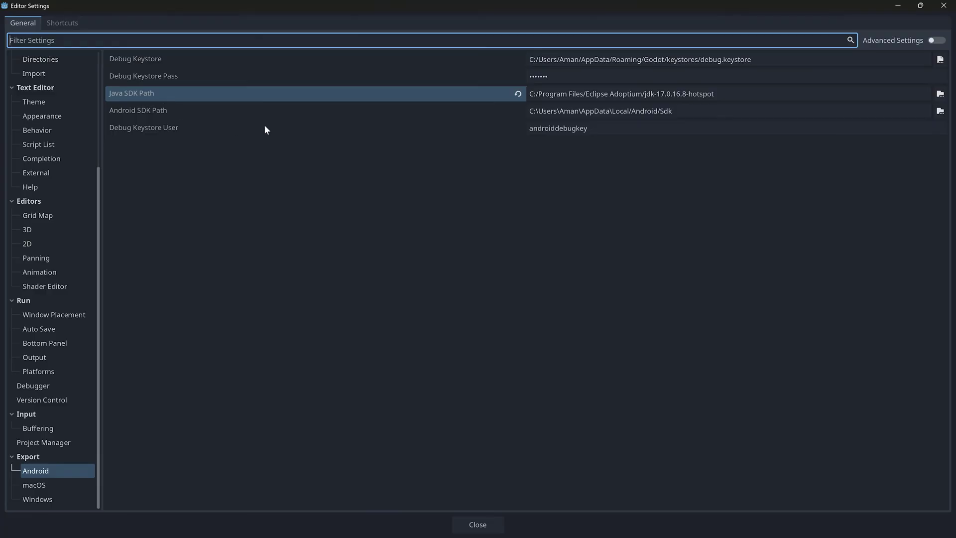
click(673, 111)
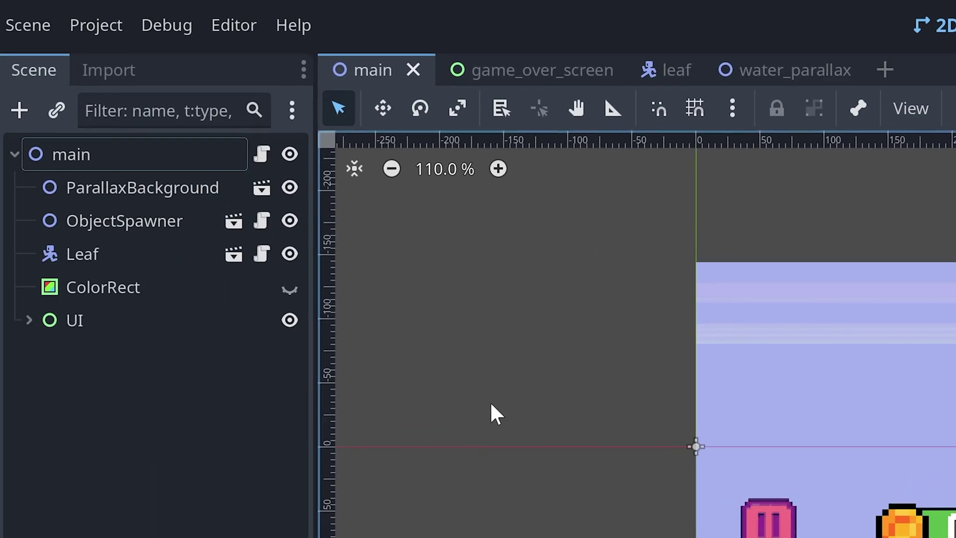
- Reopen the Export window, then choose the restart option in the Windows Shut Down dialog
click(96, 25)
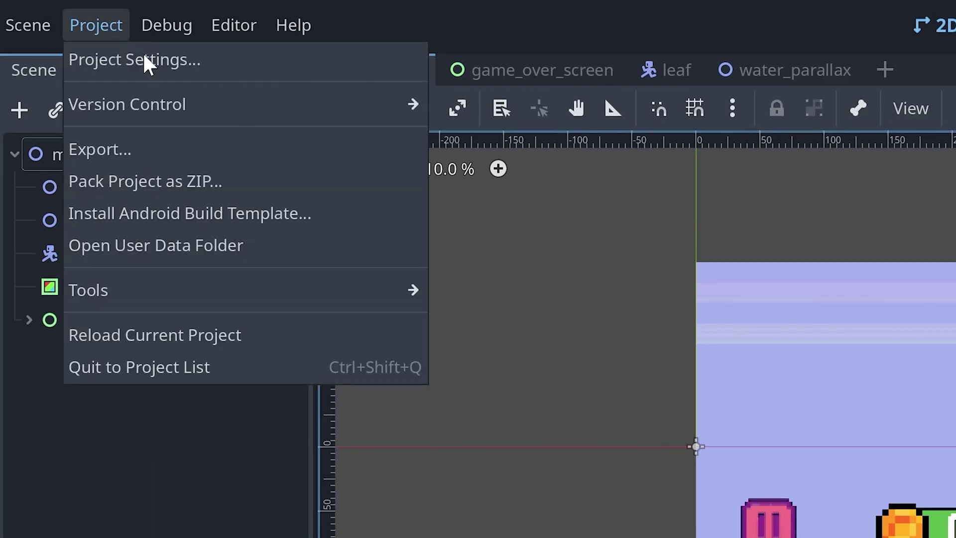
click(158, 147)
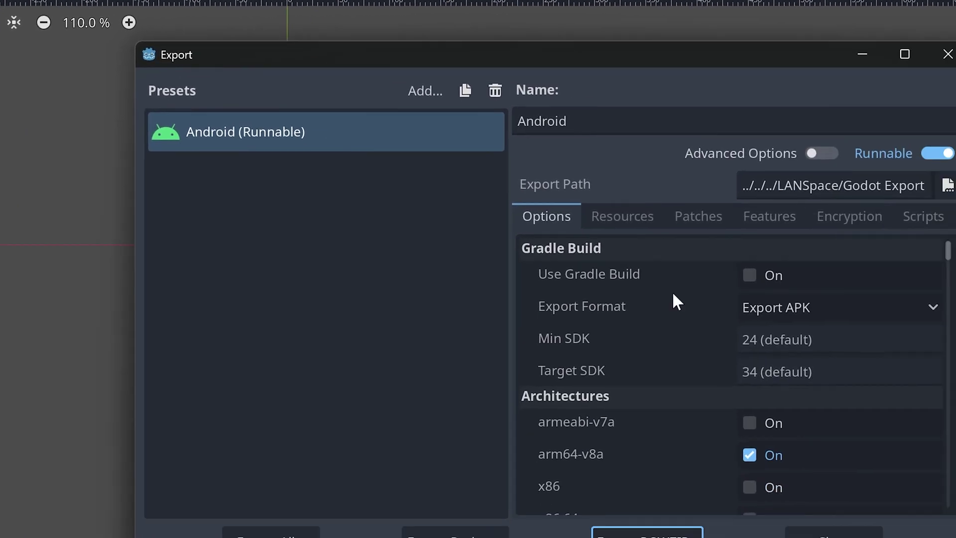
scroll(640, 306, down, 1)
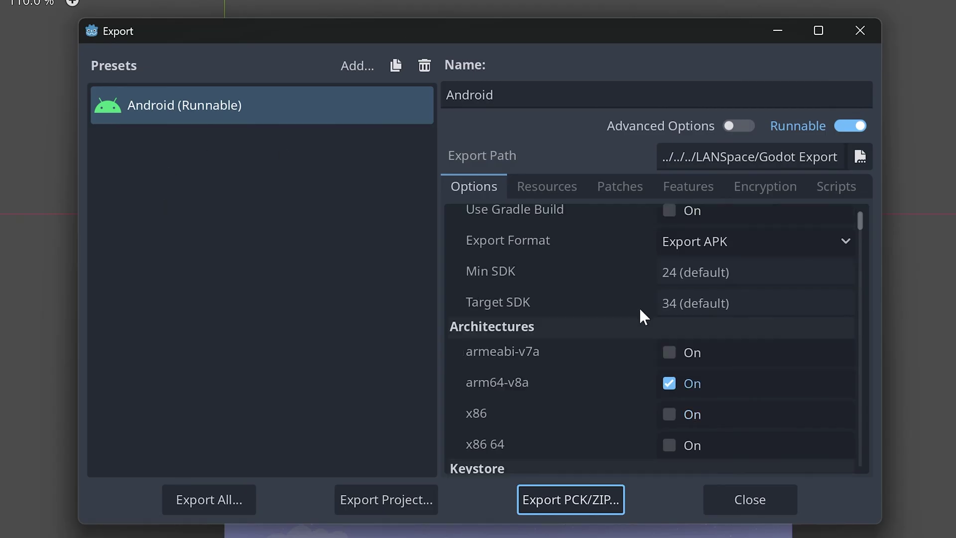
scroll(640, 309, up, 1)
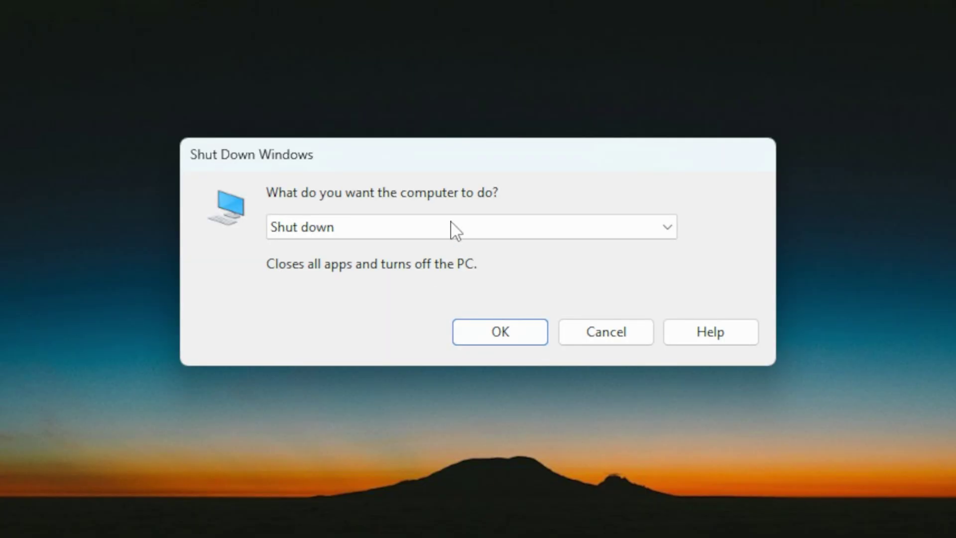
click(464, 229)
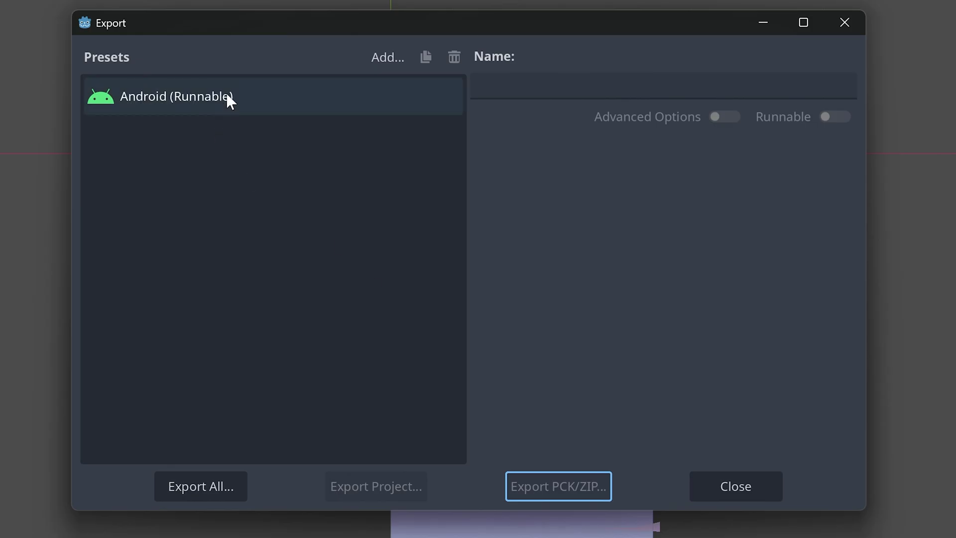
- Export the Android (Runnable) preset as TheLeaf7.apk on the Desktop
click(226, 94)
click(384, 479)
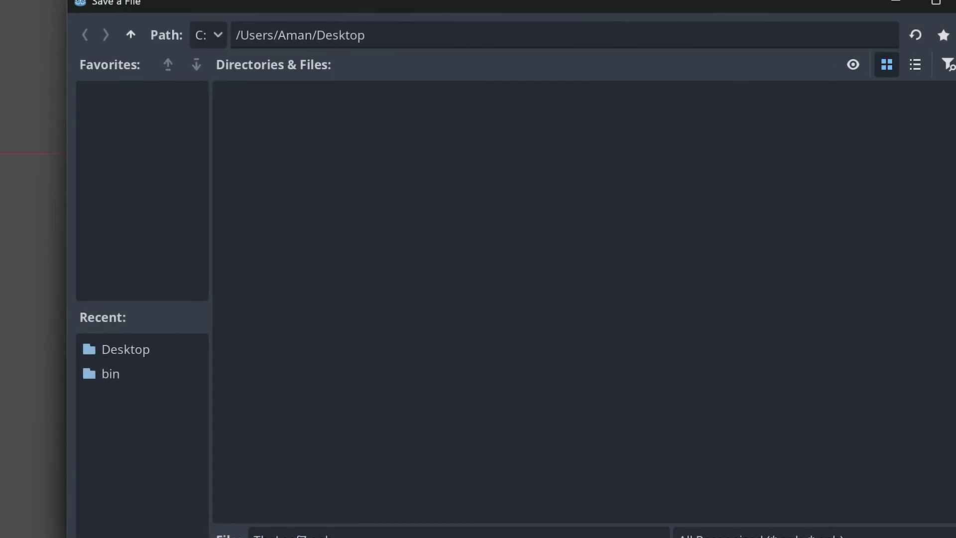
key(Return)
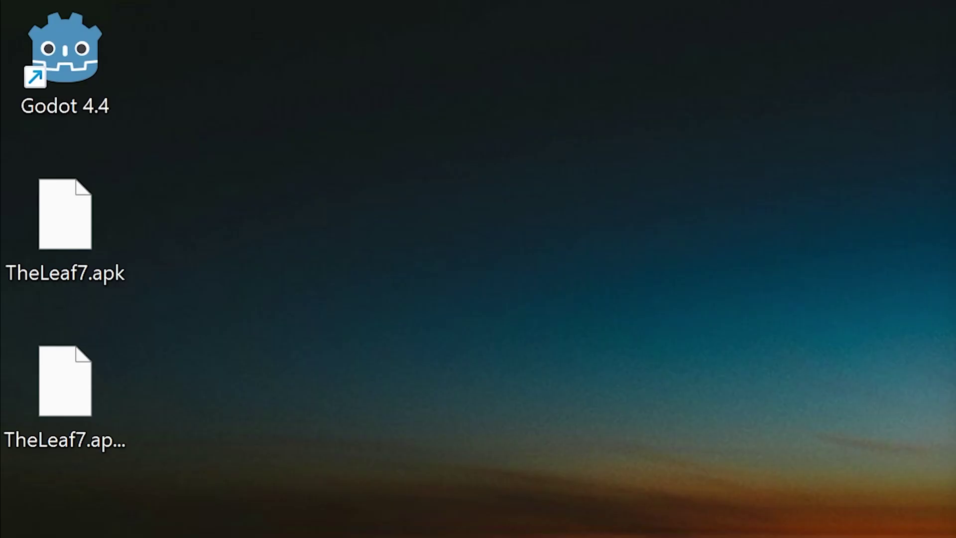
mouse_move(381, 212)
mouse_down()
mouse_move(318, 238)
mouse_move(53, 449)
mouse_up()
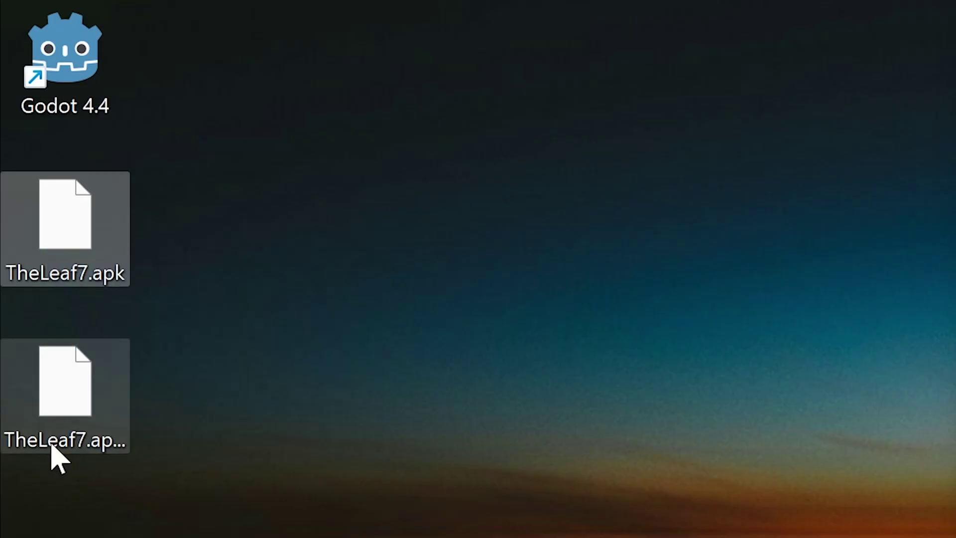